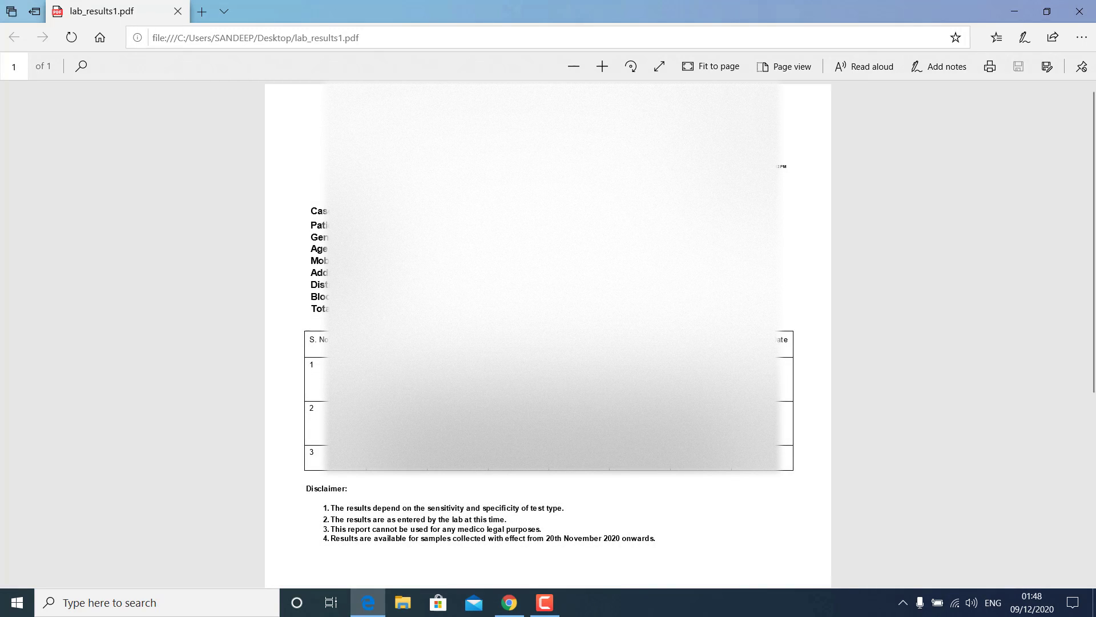
scroll(549, 342, down, 1)
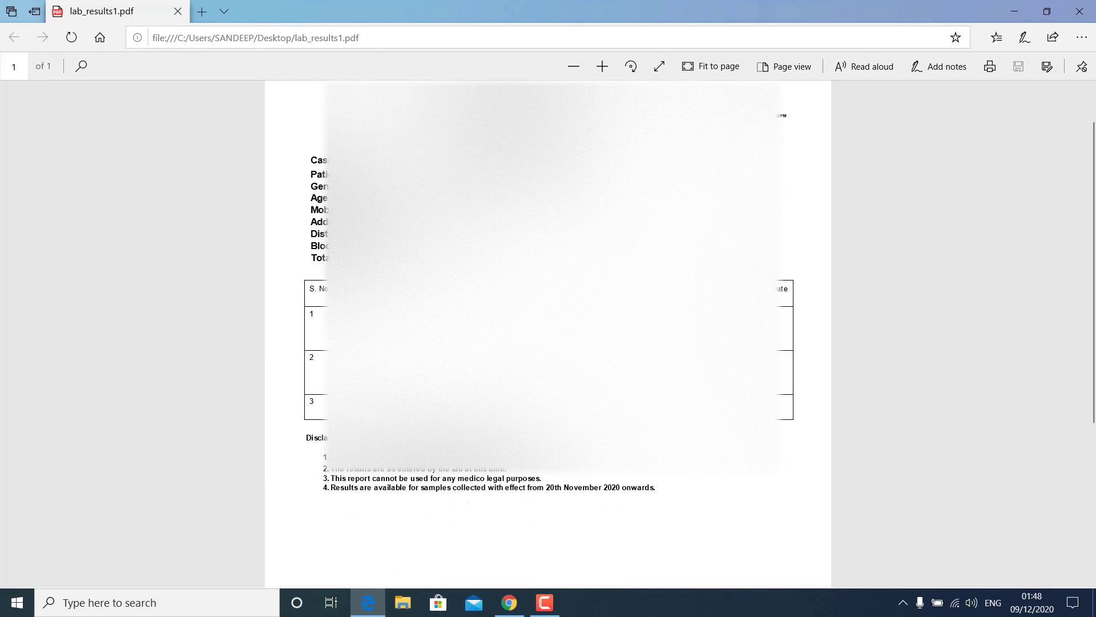
scroll(548, 343, down, 1)
scroll(548, 343, down, 4)
scroll(548, 343, up, 5)
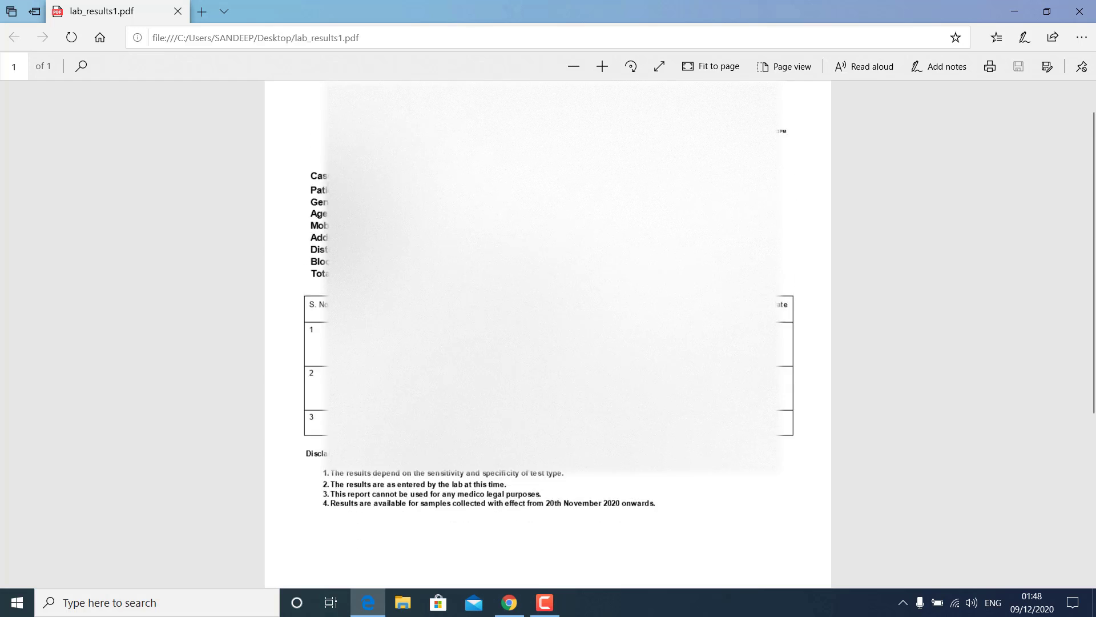
scroll(548, 342, up, 1)
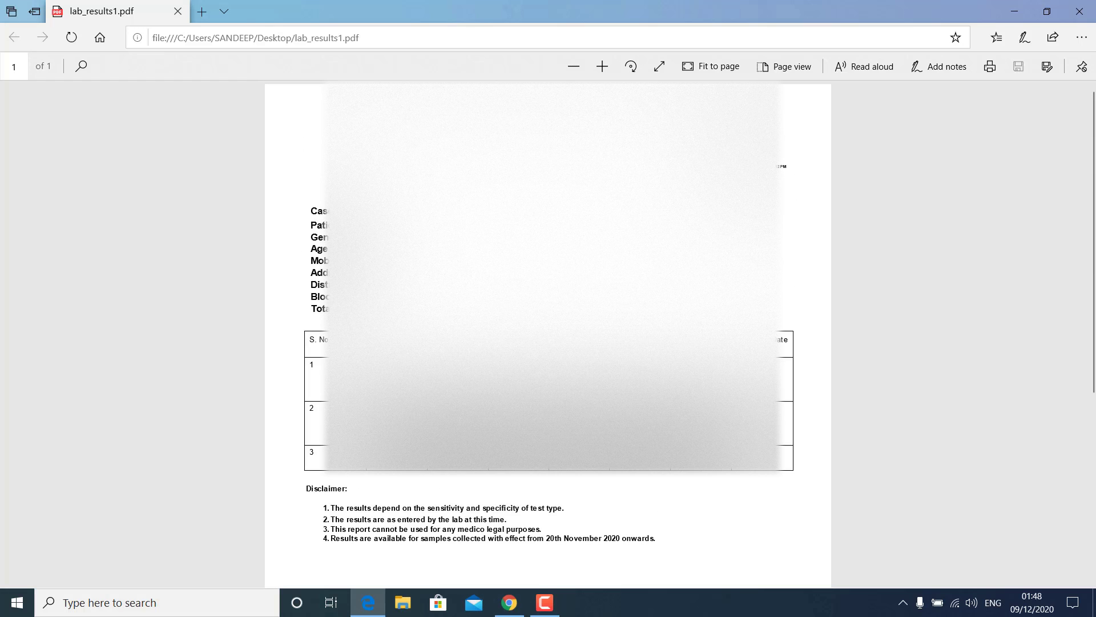
- Close the PDF viewer and load pdfonline.com in Chrome
click(1079, 11)
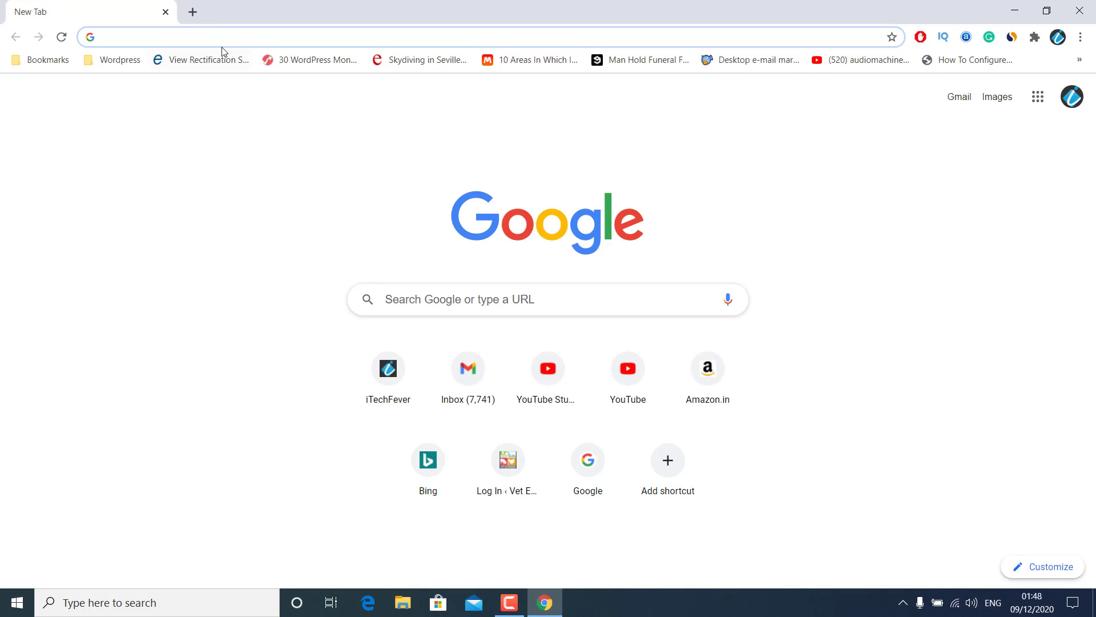
click(221, 38)
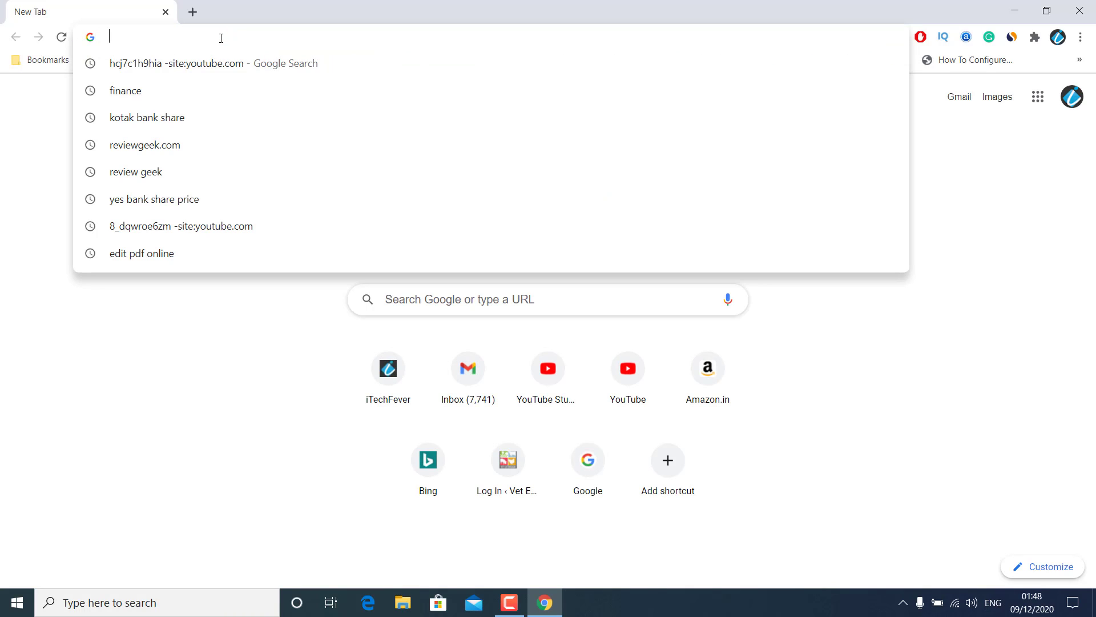
text(pdf)
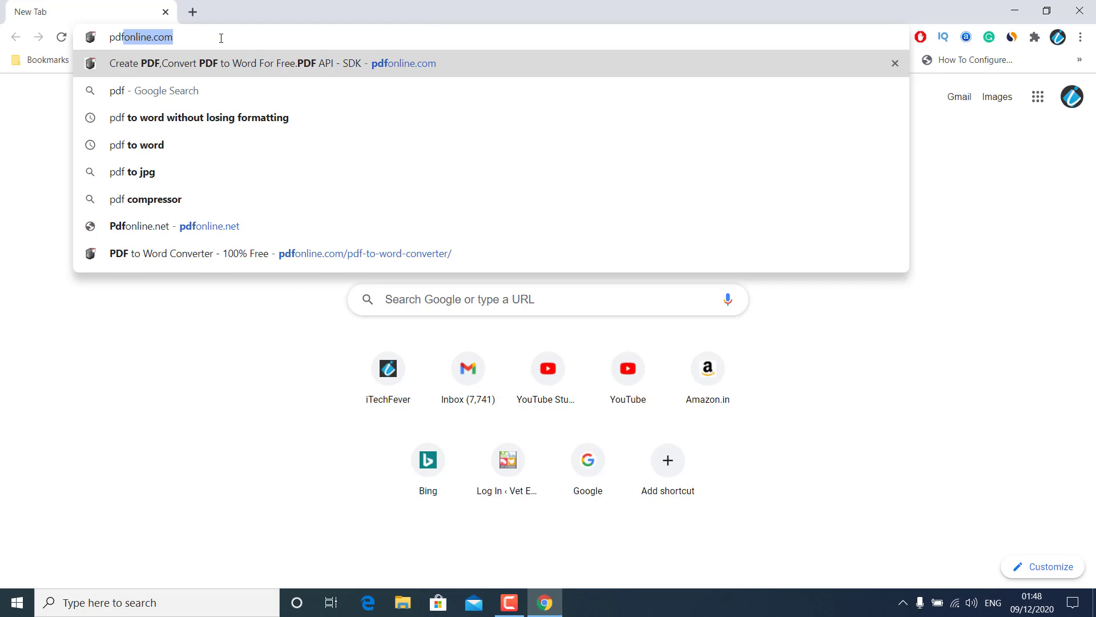
key(End)
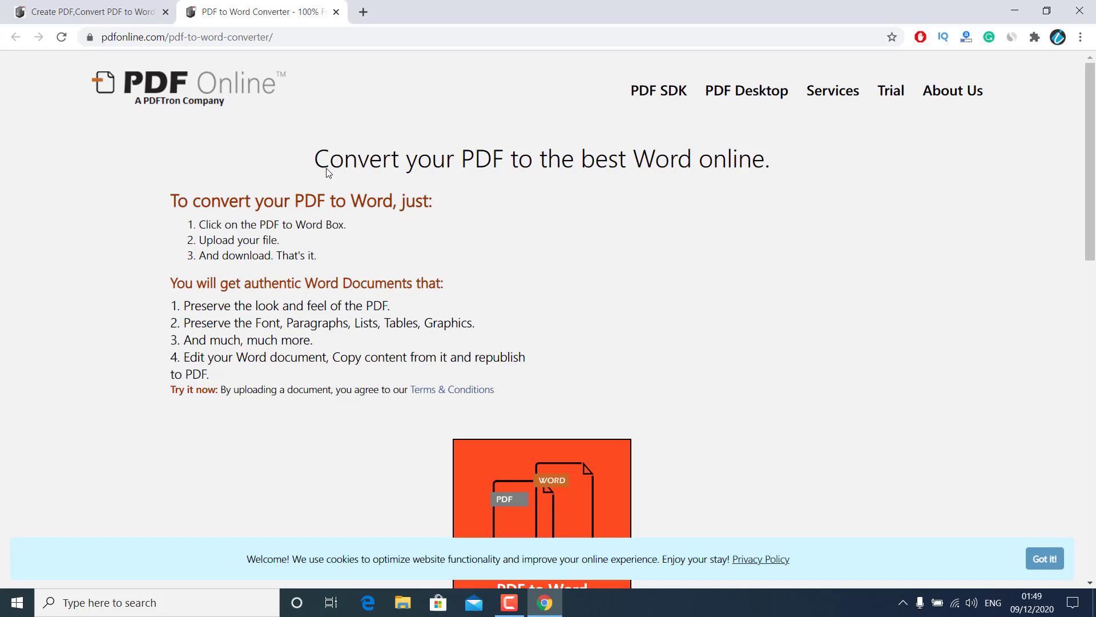
scroll(327, 171, down, 3)
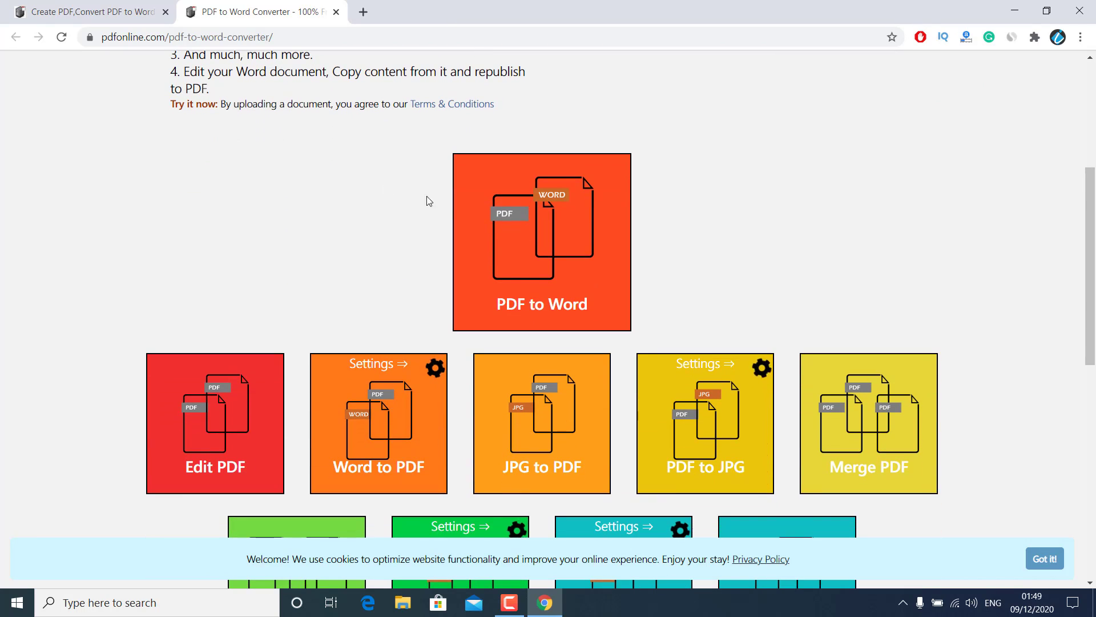
- Upload lab_results1.pdf from the Desktop to the PDF to Word converter
click(509, 243)
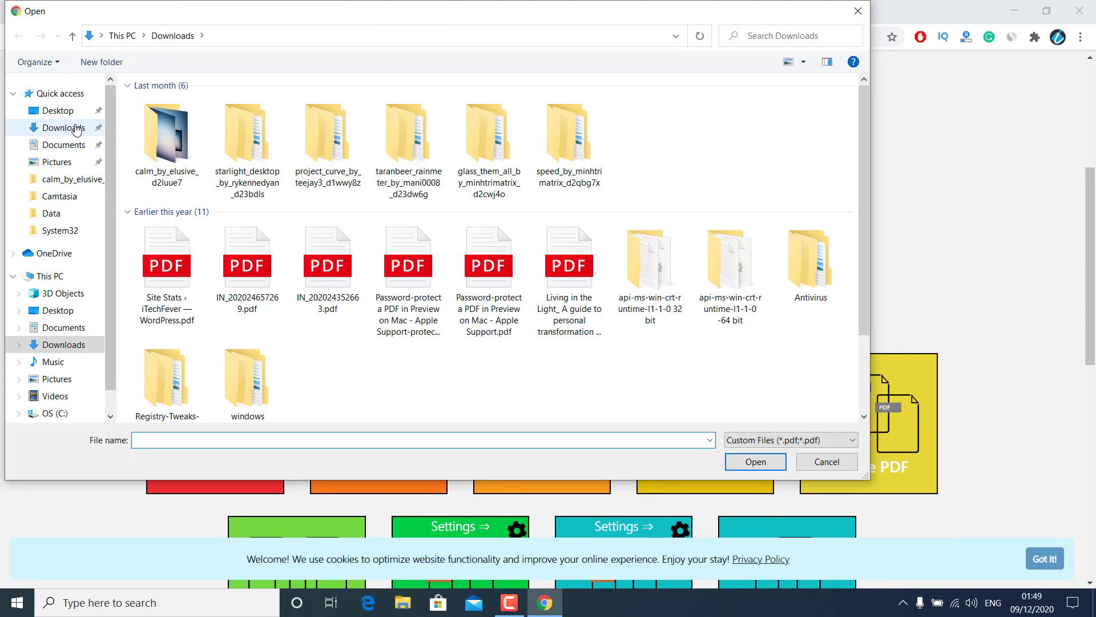
click(63, 113)
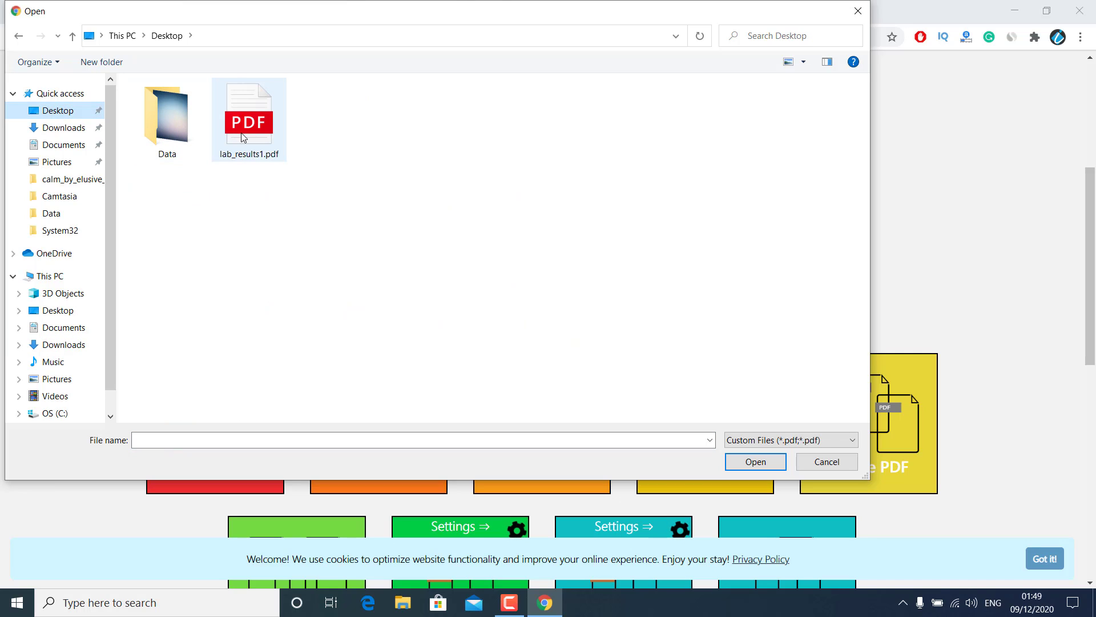
click(245, 135)
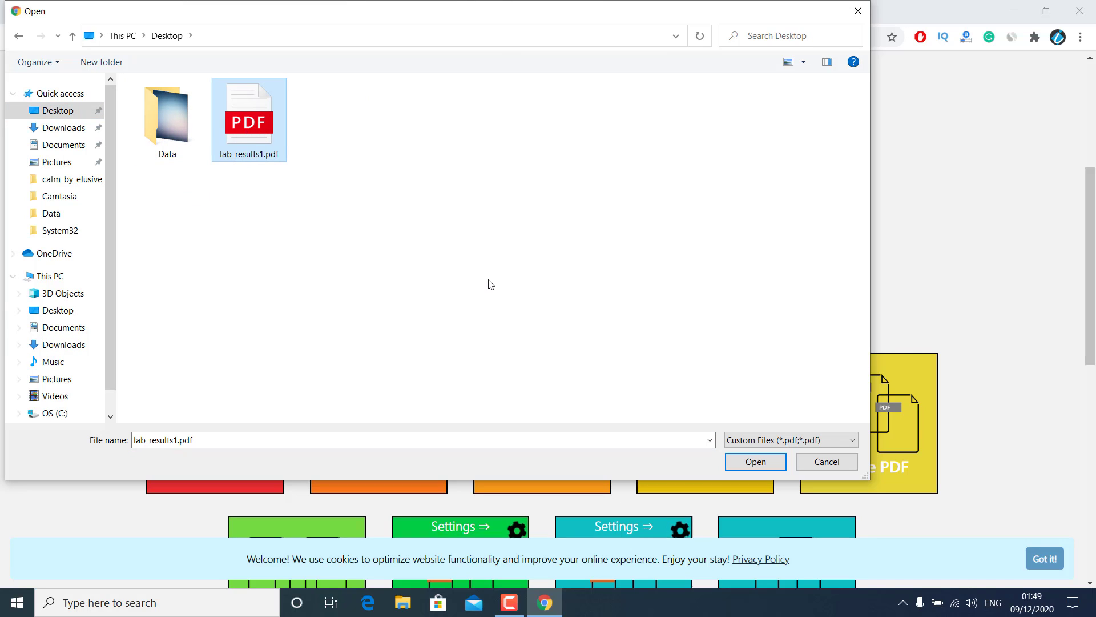
click(757, 462)
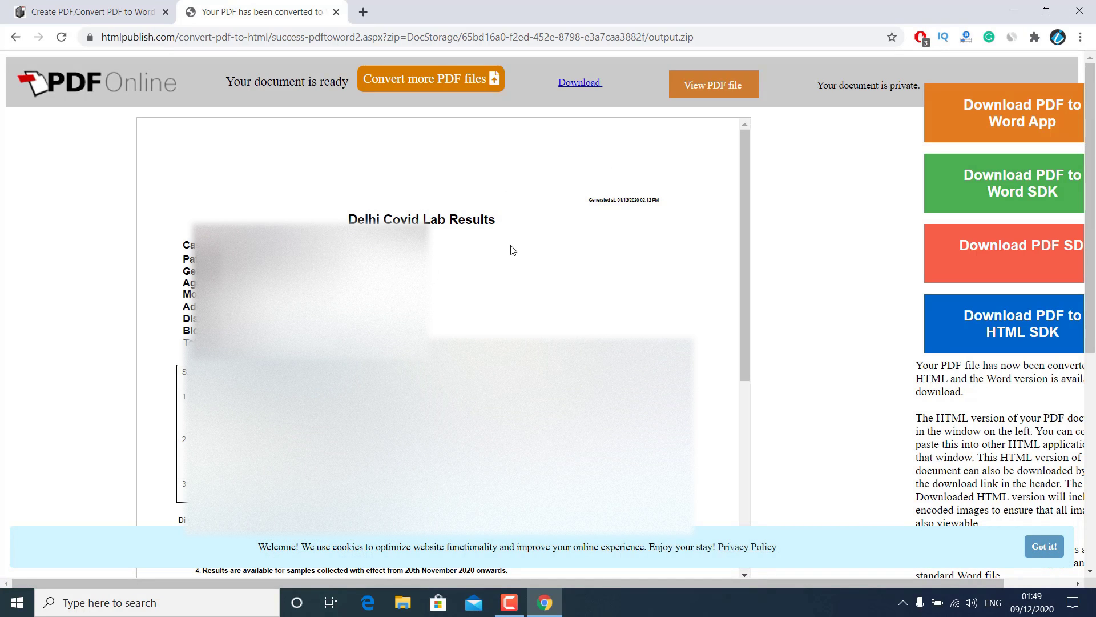
- Download the converted Word file and open lab_results1.docx from Chrome's download shelf
click(574, 86)
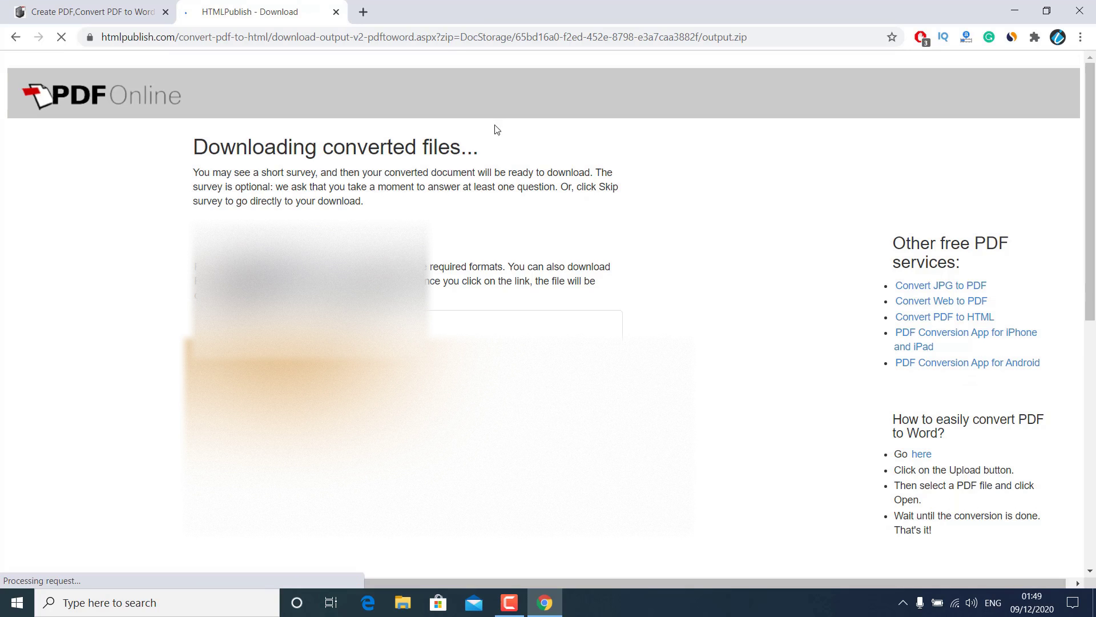
click(290, 335)
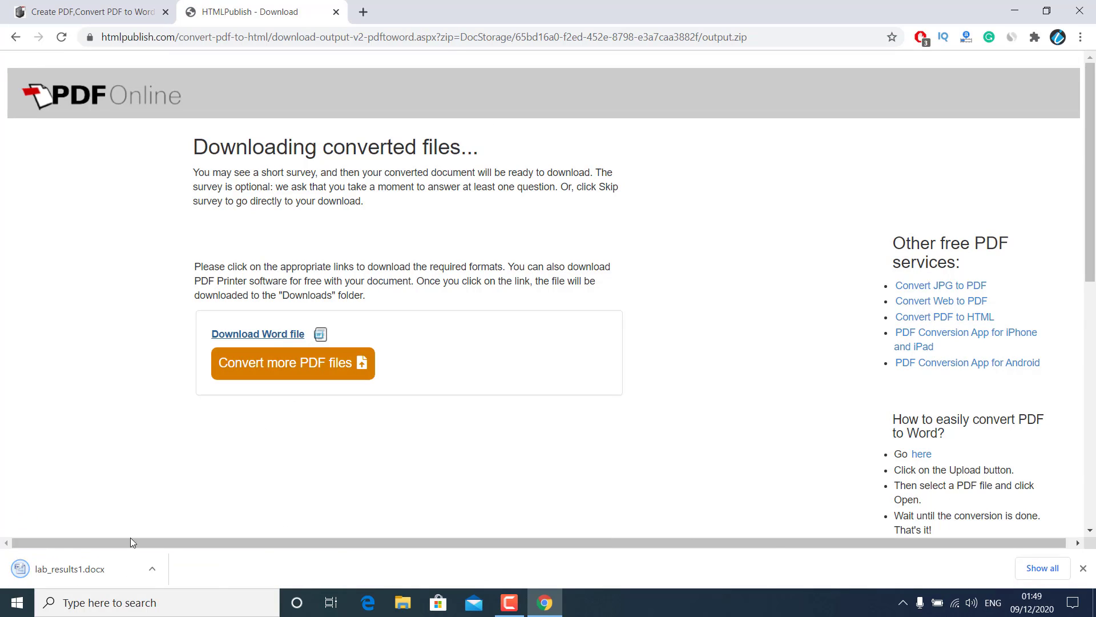
click(113, 563)
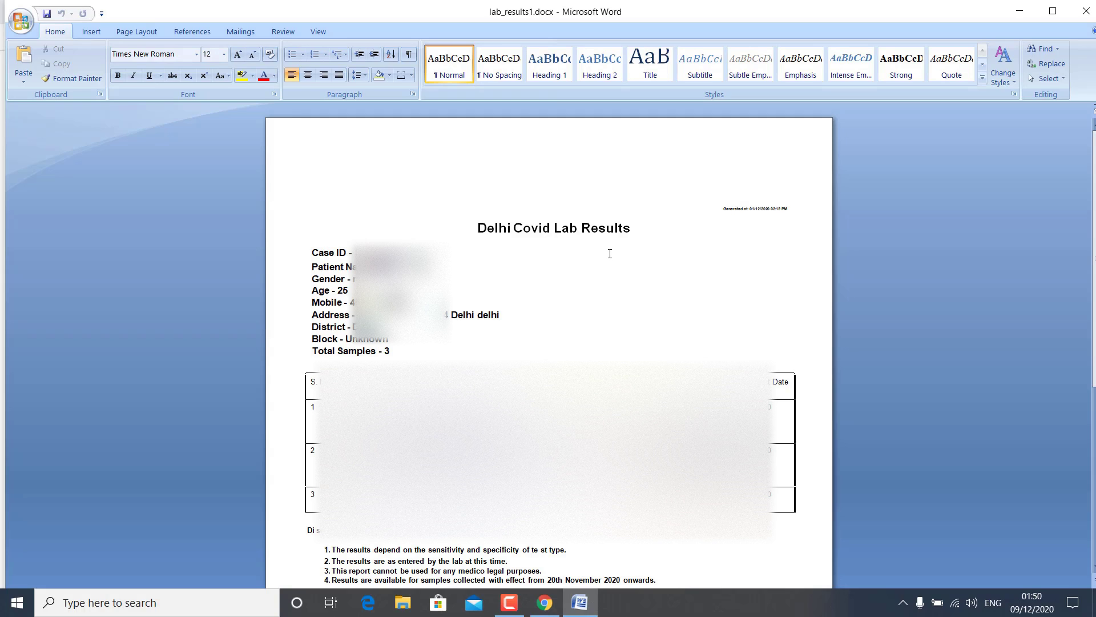
- Check the results table and Age line, then show the Office menu's save-copy options
mouse_move(549, 441)
drag(313, 381, 792, 399)
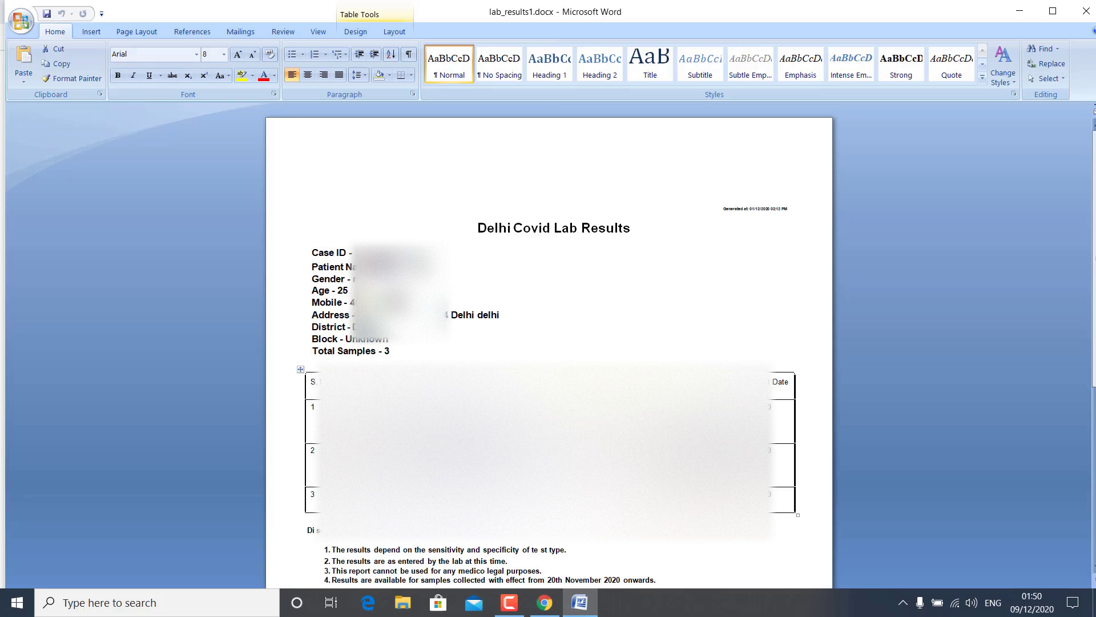
key(Down)
click(480, 288)
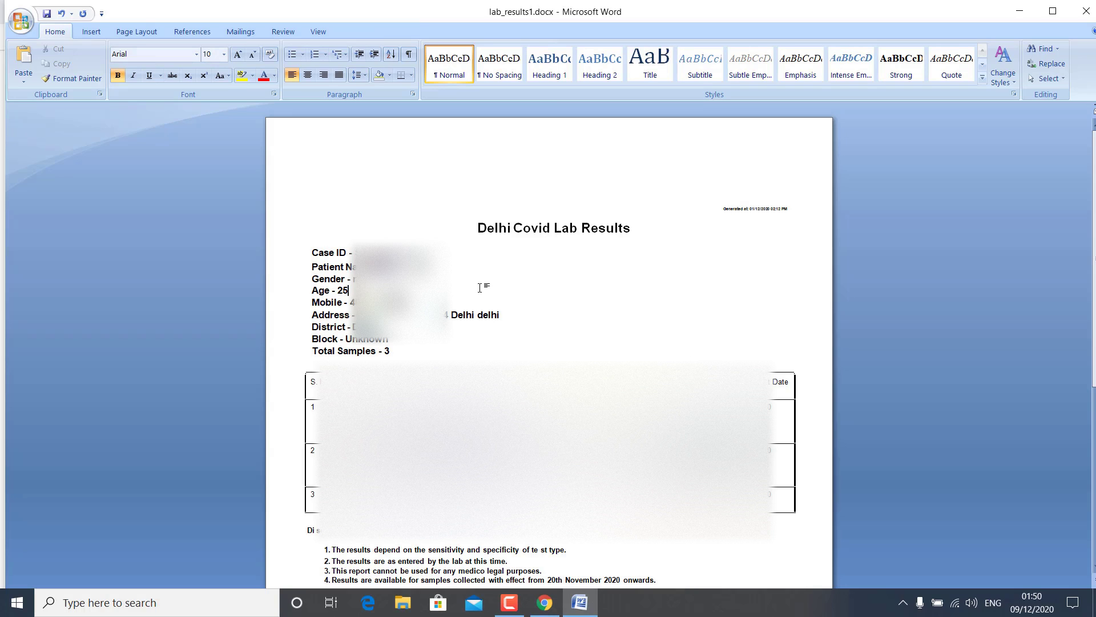
click(314, 420)
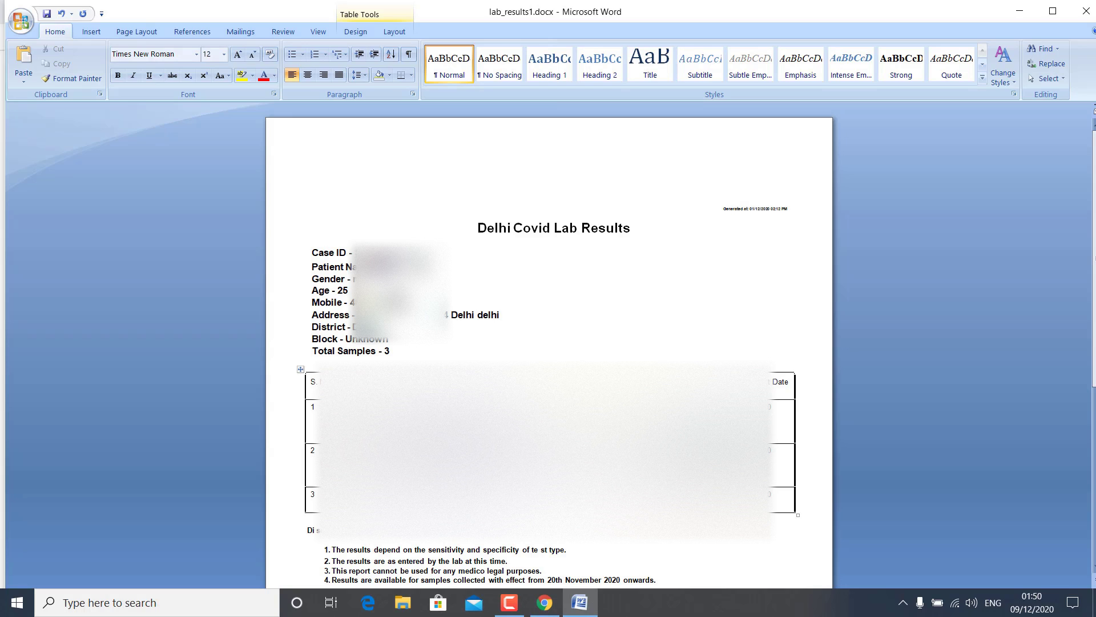
click(22, 23)
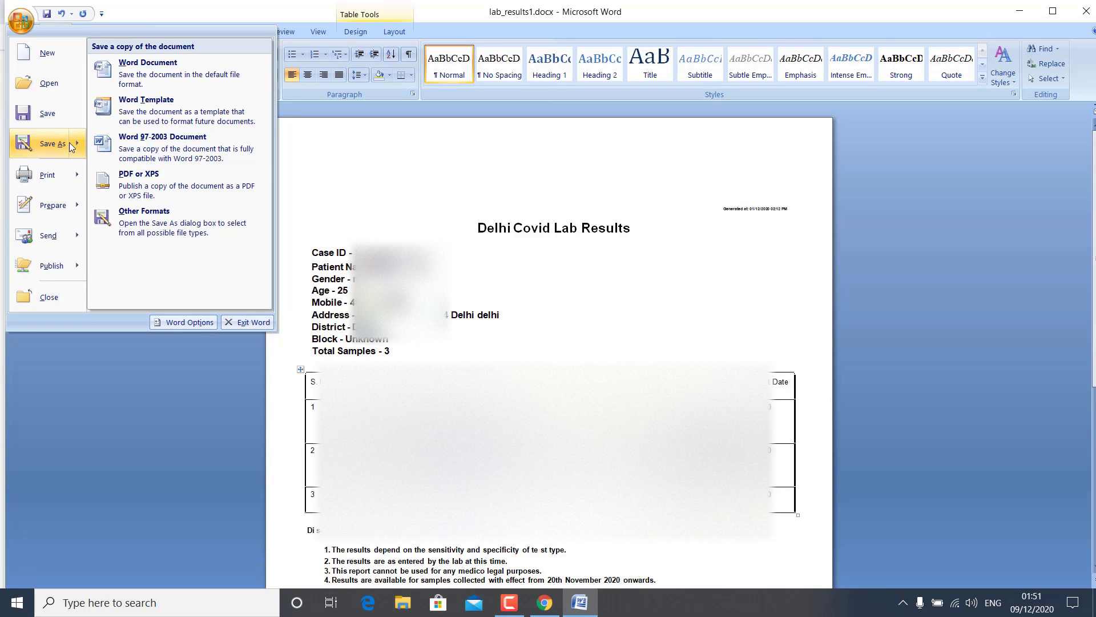
mouse_move(52, 142)
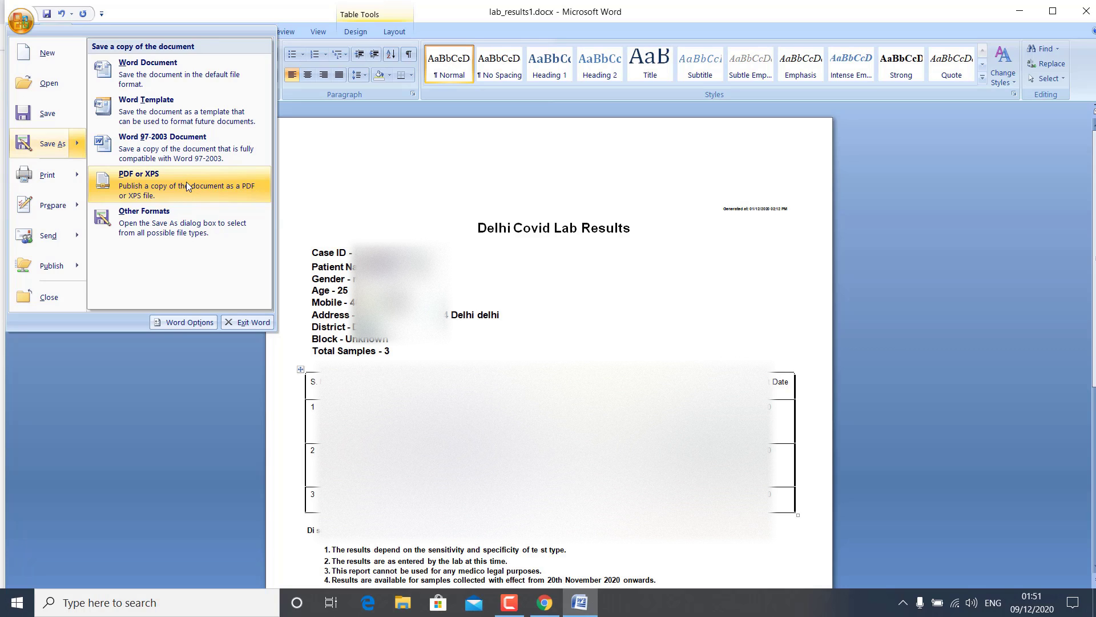
- Publish the document as lab_results1Negative.pdf on the Desktop
click(186, 181)
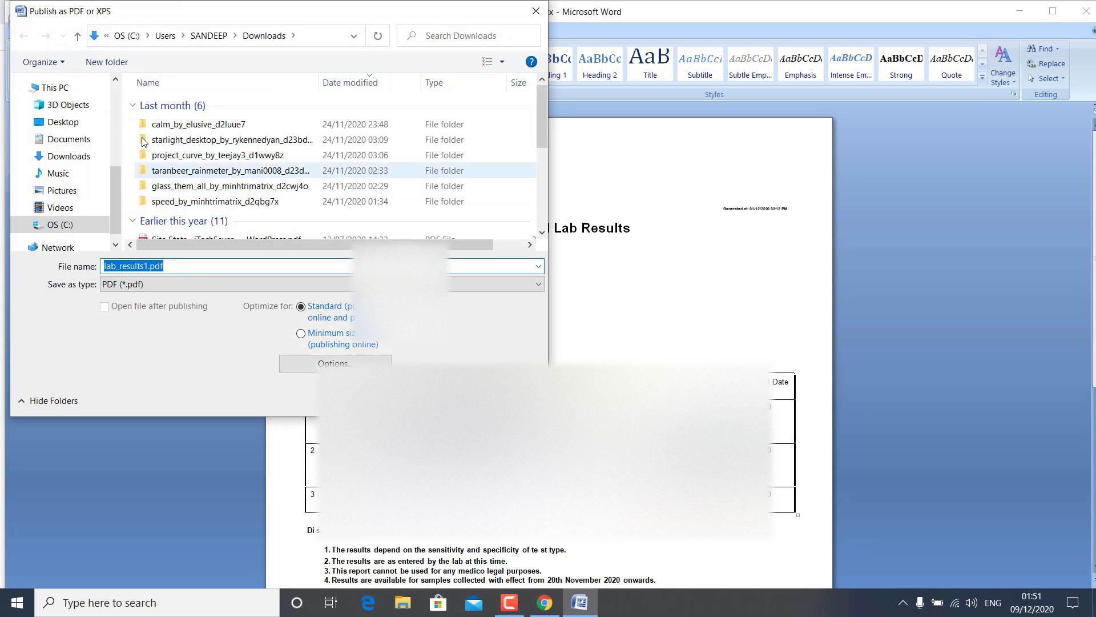
click(78, 123)
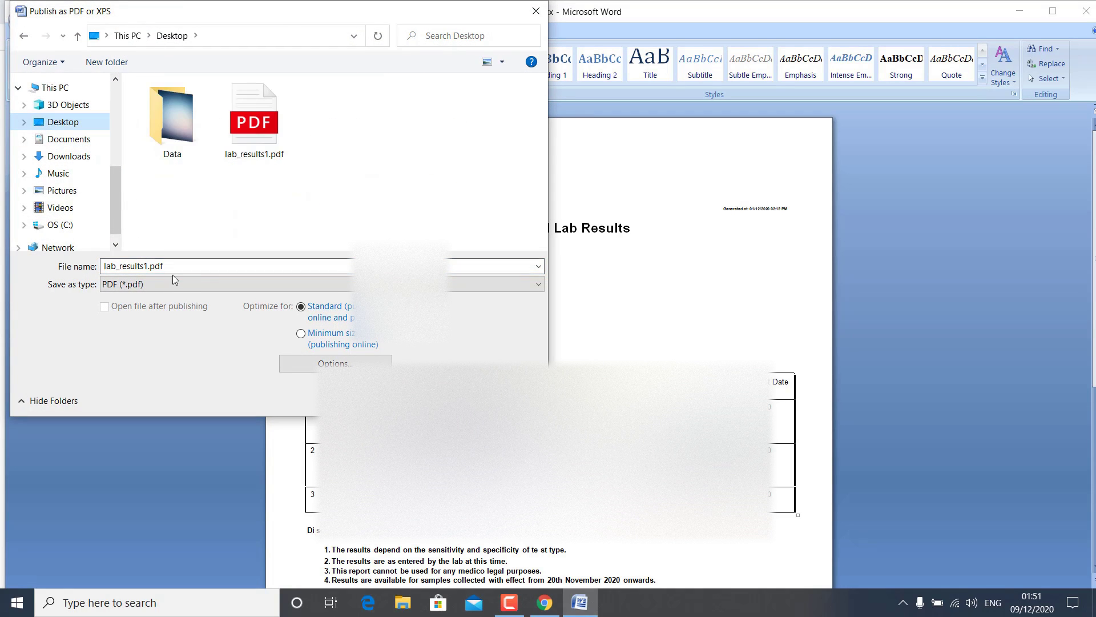
click(146, 266)
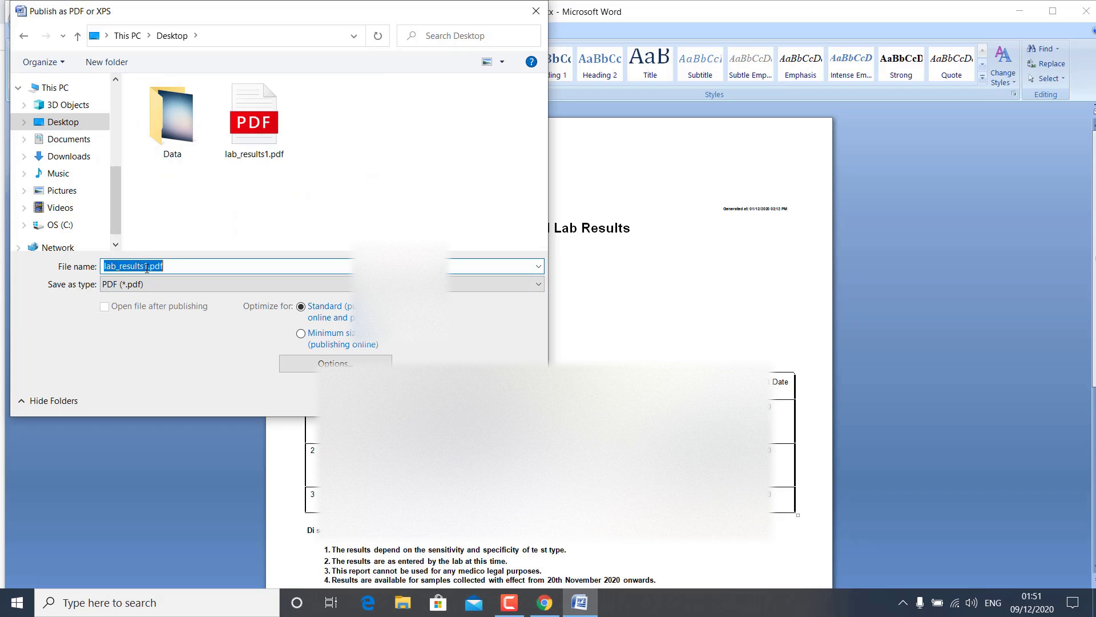
click(148, 266)
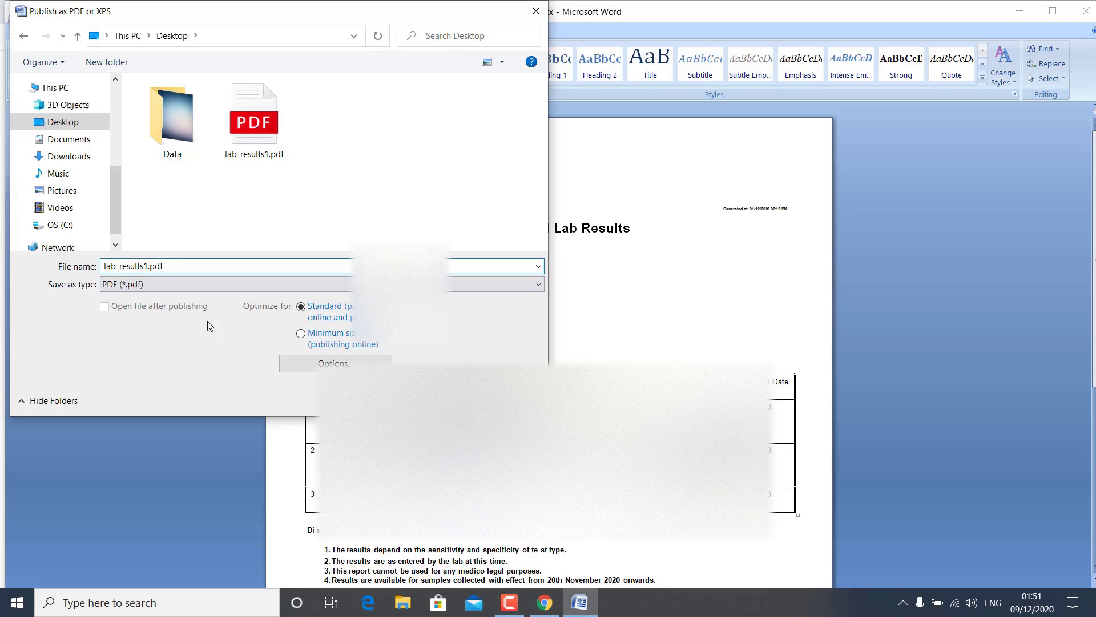
text(Negat)
text(ive)
key(Return)
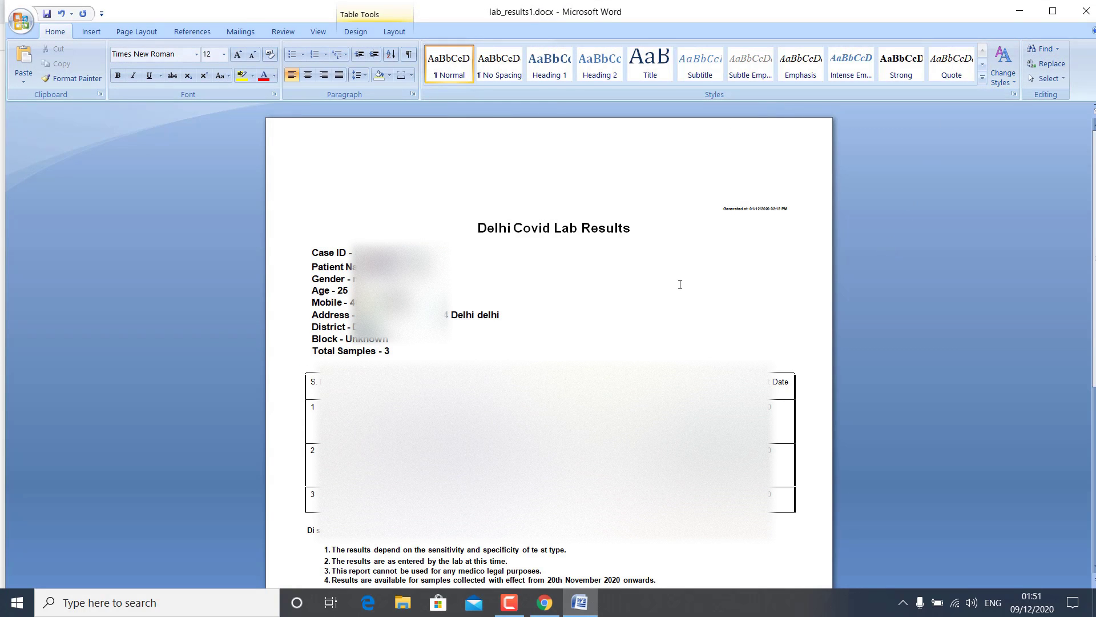
- Save the edited lab results document and close Word
click(20, 21)
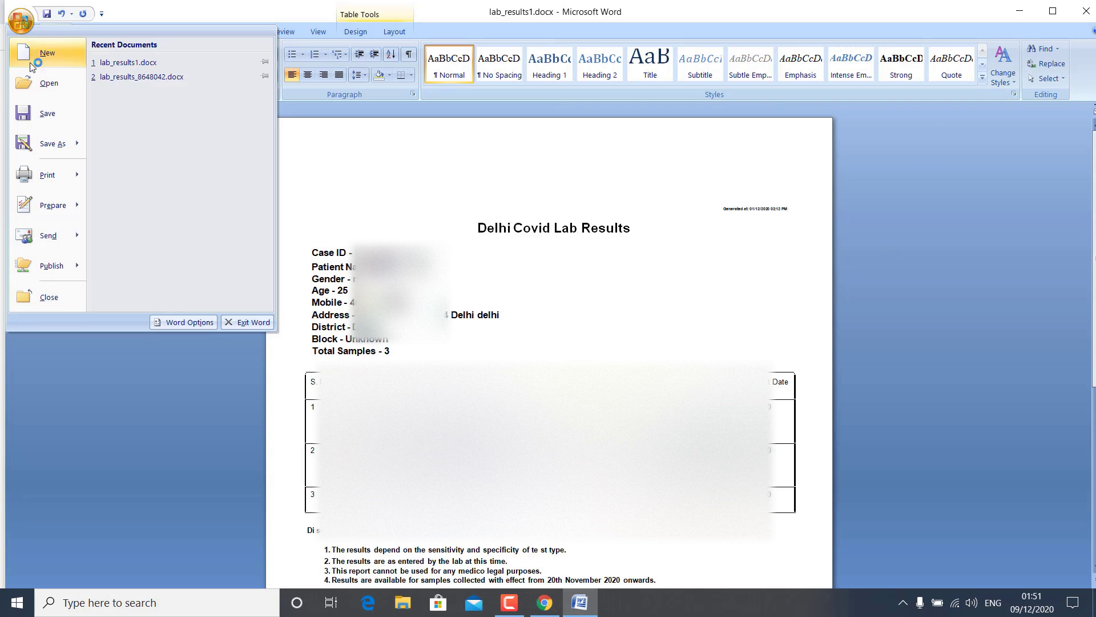
click(45, 112)
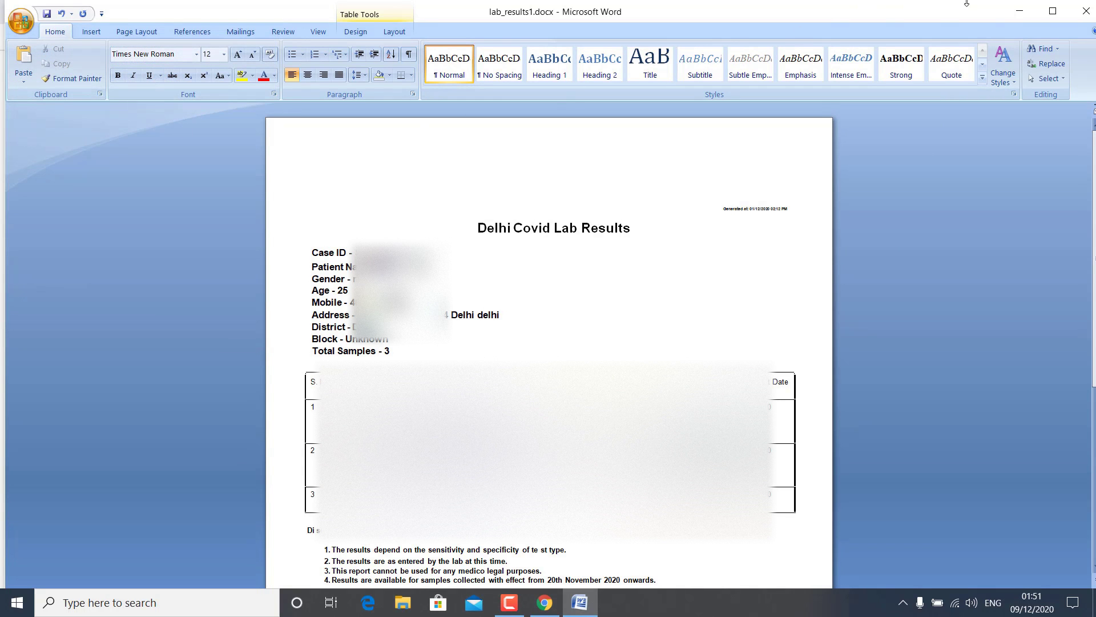
click(1085, 18)
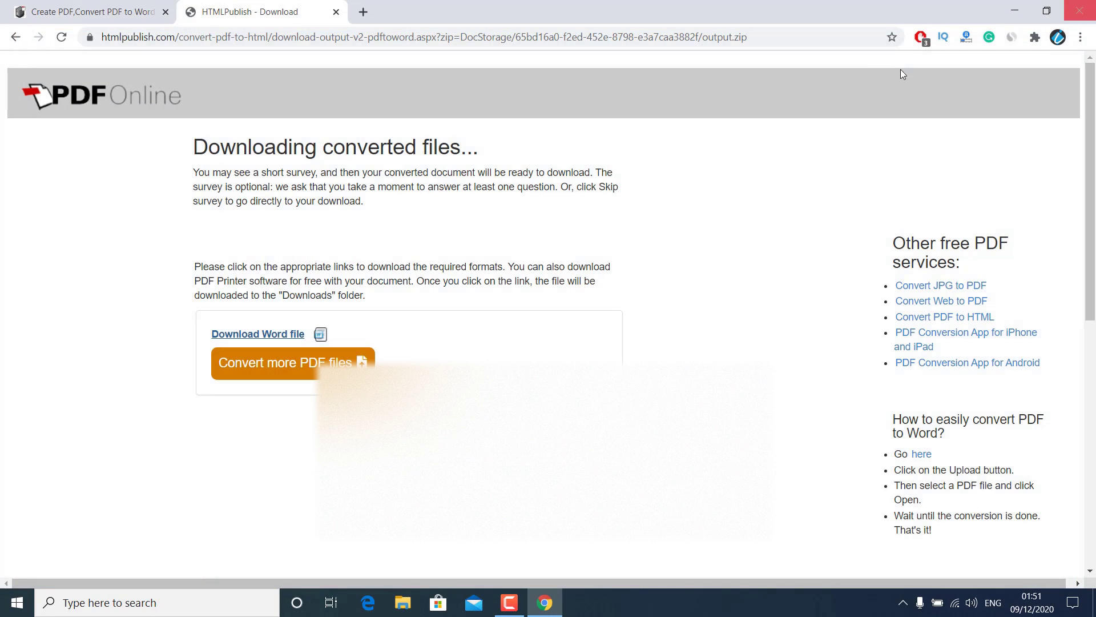
- Minimize Chrome and open lab_results1Negative.pdf from the desktop
click(1012, 12)
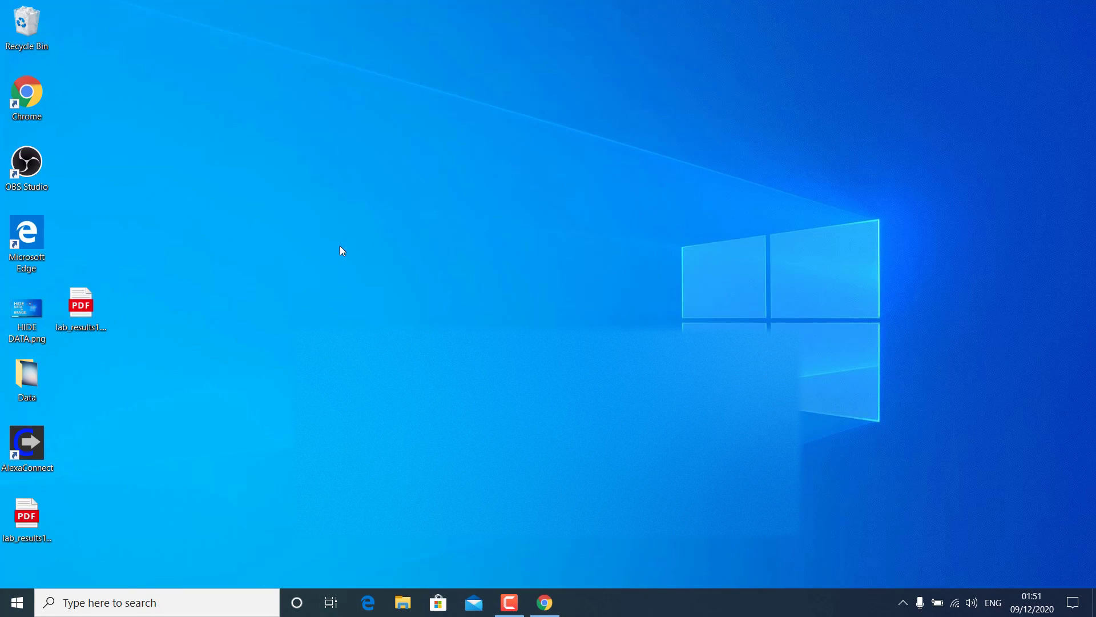
click(86, 307)
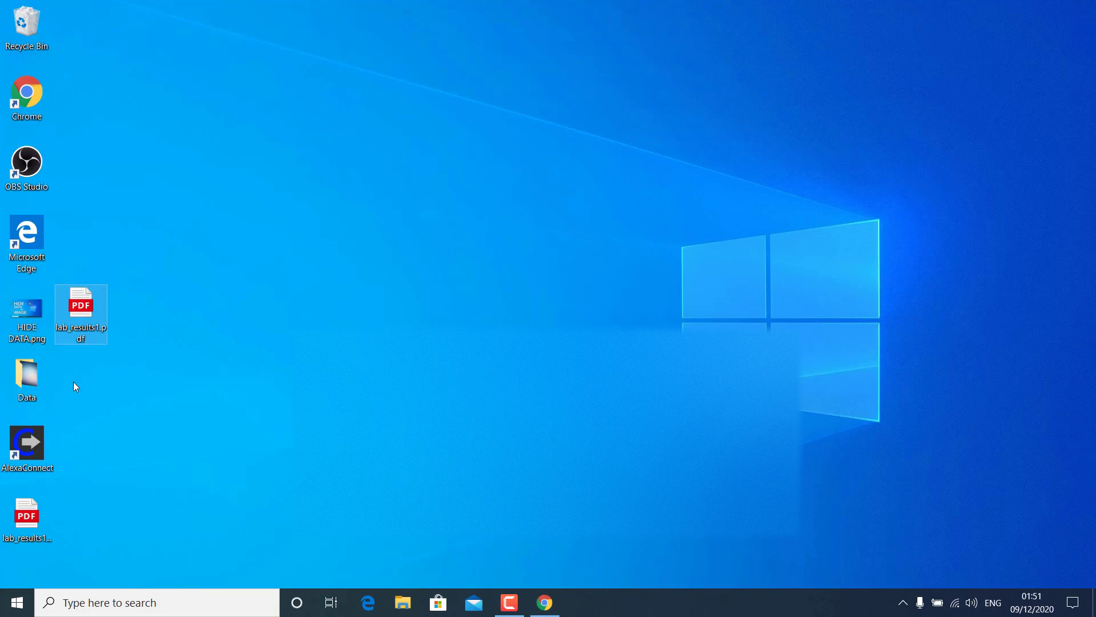
double_click(22, 537)
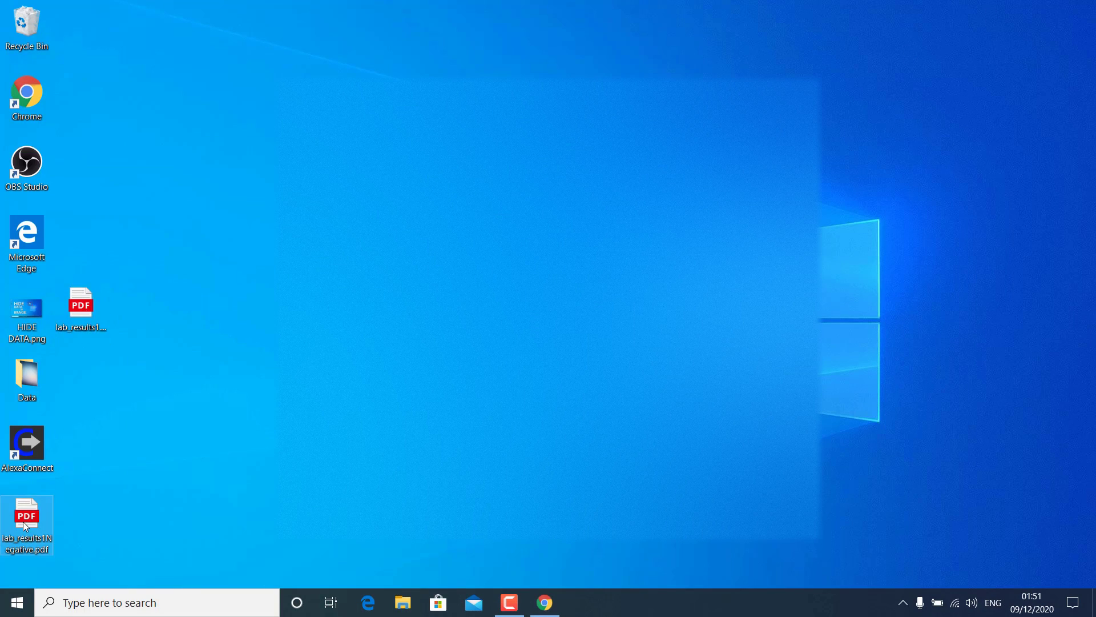